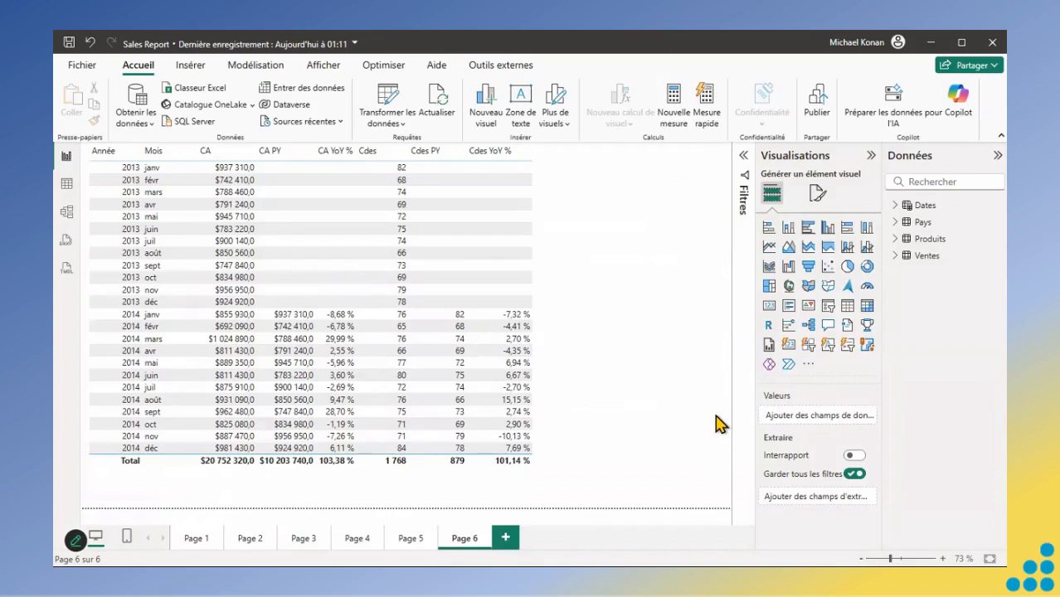
# - Widen the data pane and examine which measures and columns are stored in the Dates, Pays and Ventes tables
pyautogui.click(894, 206)
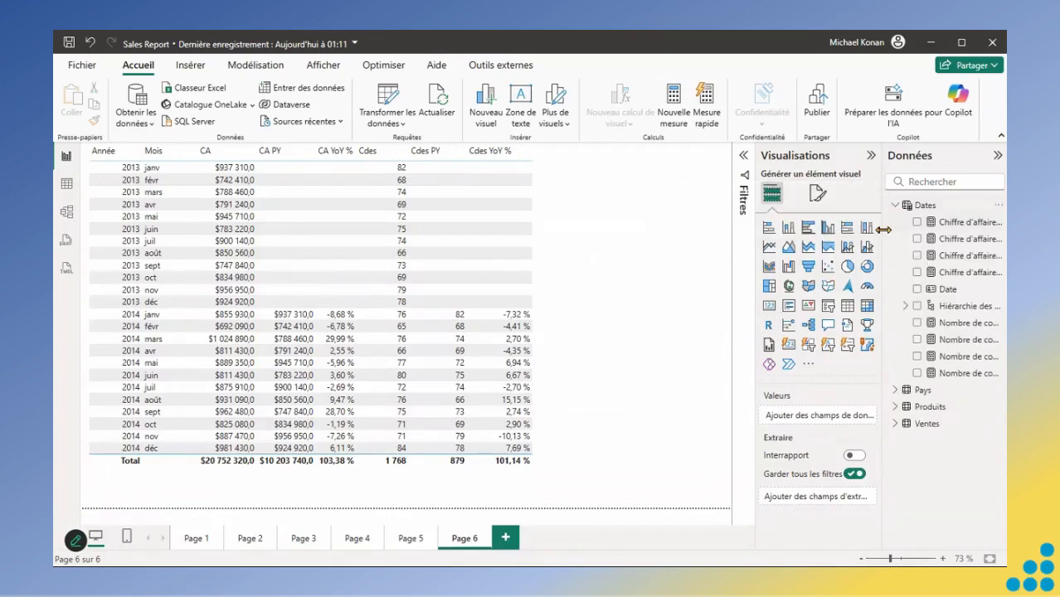
pyautogui.moveTo(881, 234); pyautogui.dragTo(825, 234)
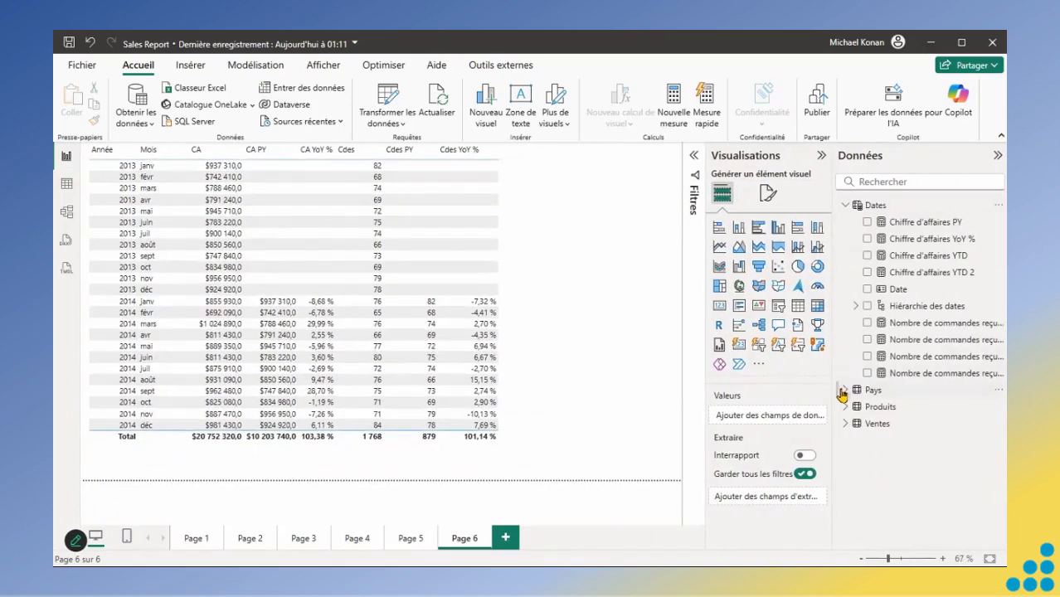
pyautogui.click(845, 389)
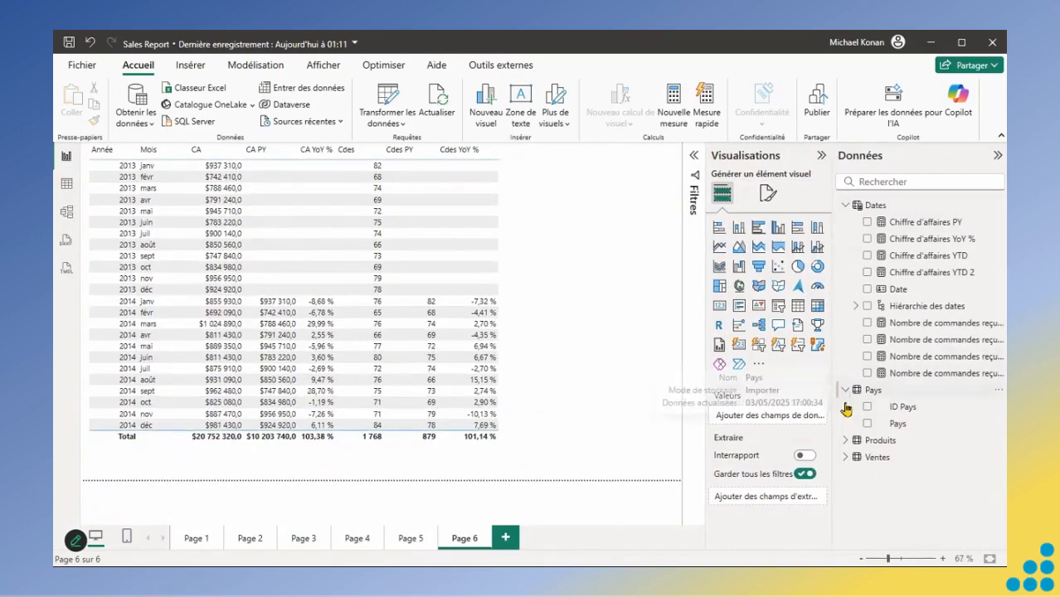
pyautogui.click(851, 461)
pyautogui.scroll(-3, 921, 370)
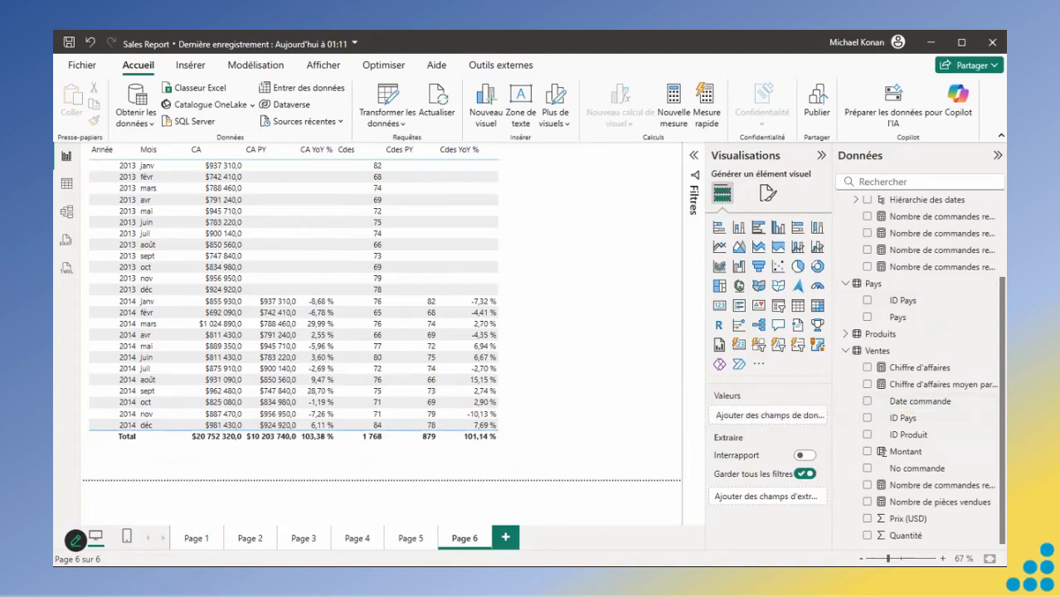
pyautogui.scroll(3, 921, 365)
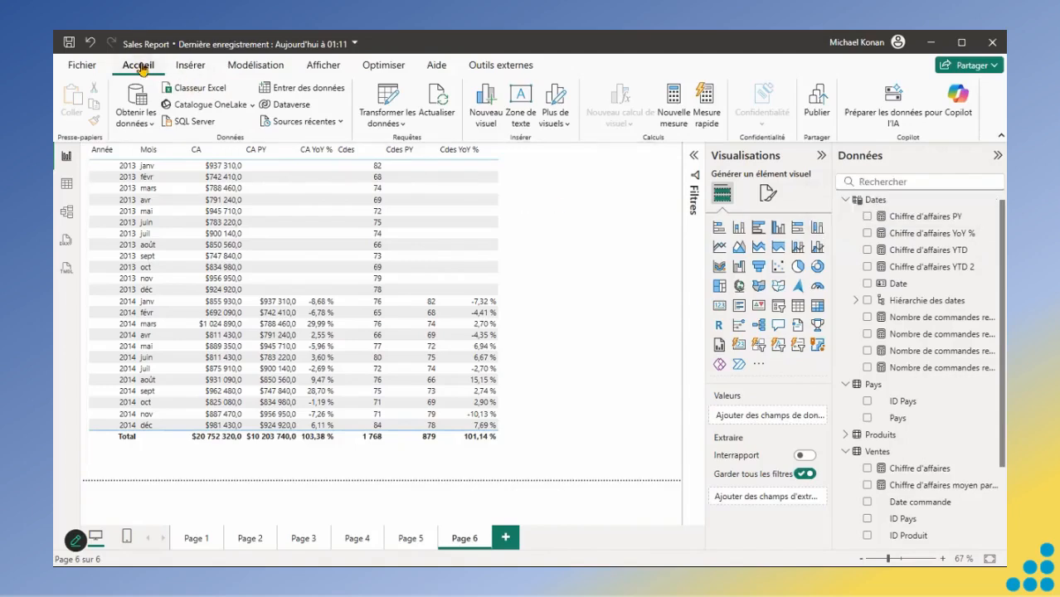
# - Create a blank manually entered table named Mesures and load it into the model
pyautogui.click(283, 92)
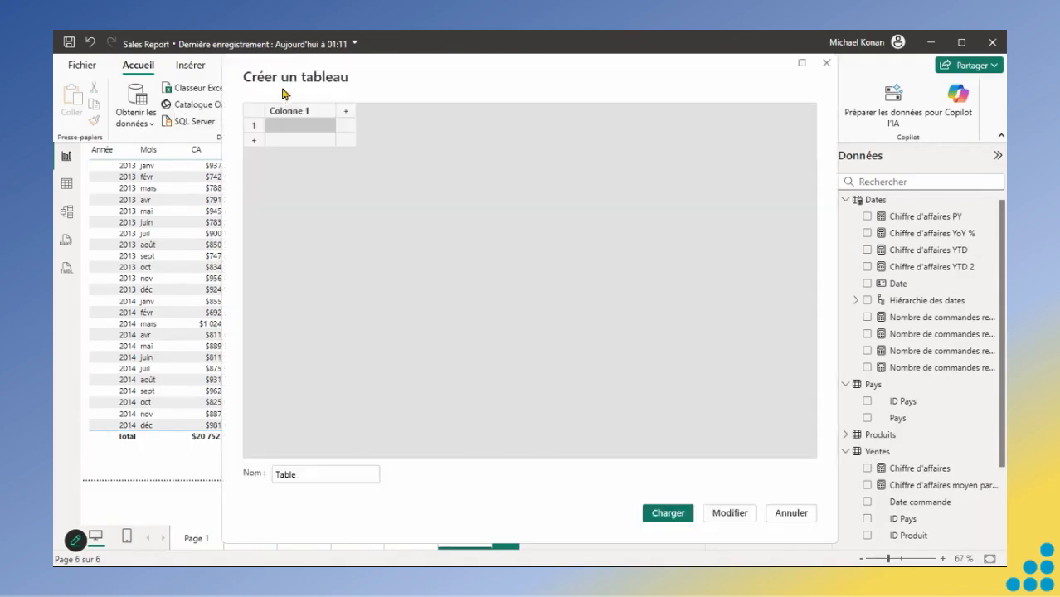
pyautogui.doubleClick(306, 472)
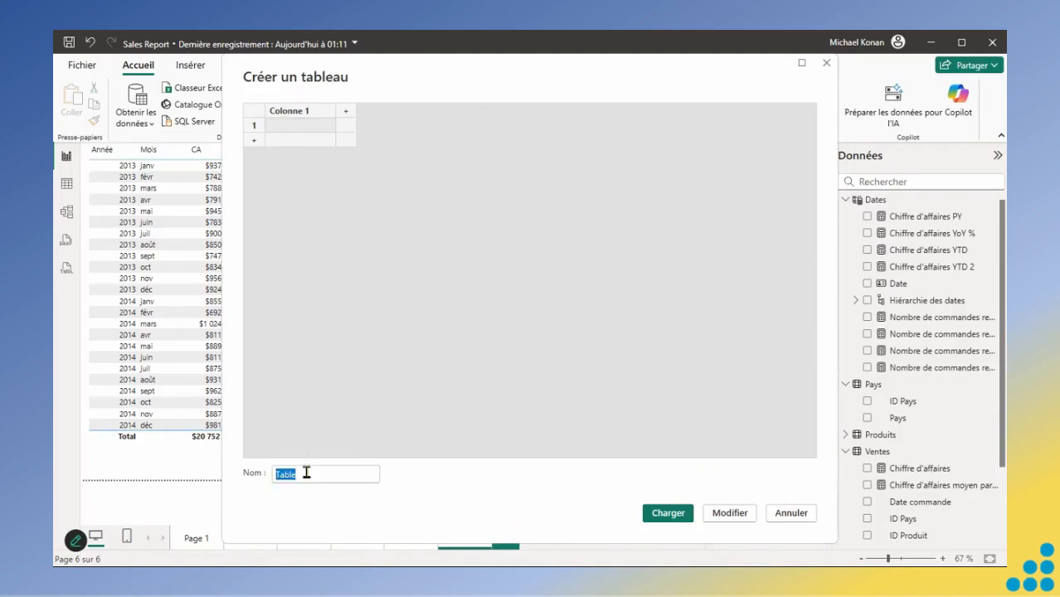
pyautogui.write('Mesure')
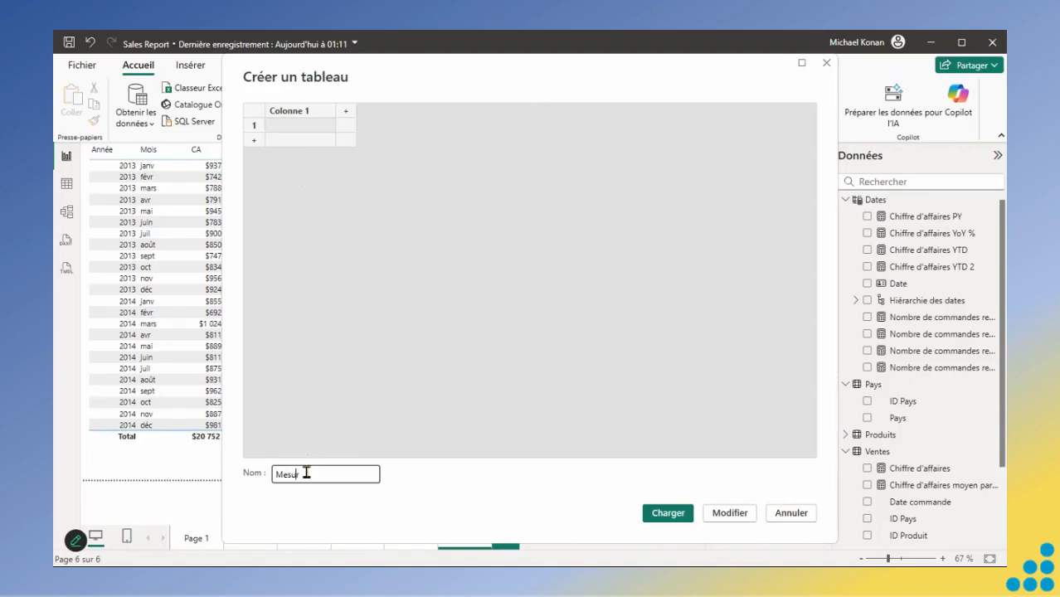
pyautogui.write('s')
pyautogui.click(663, 513)
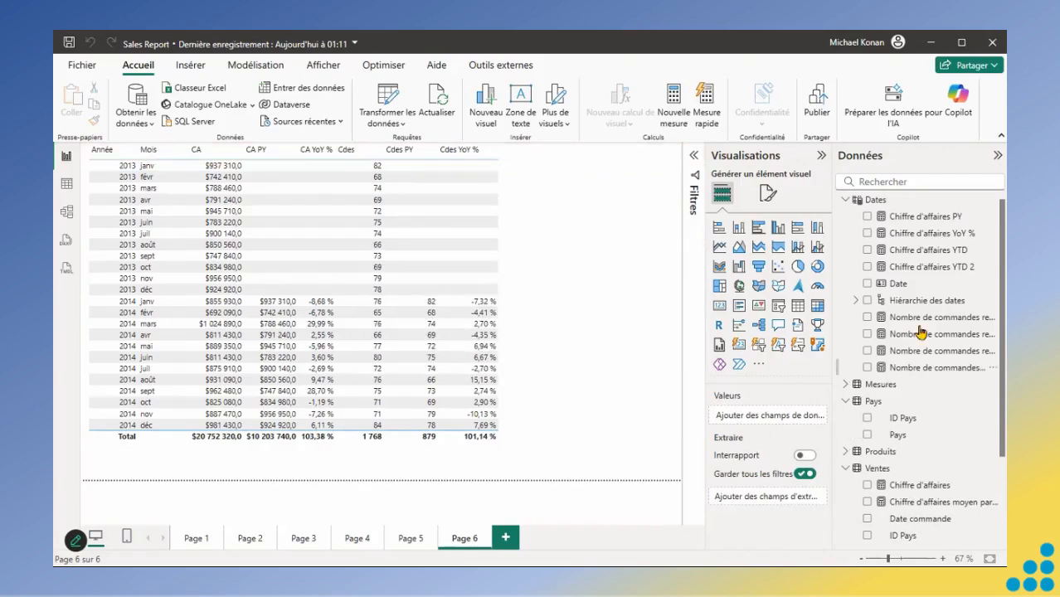
# - Collapse the Dates, Ventes and Pays field lists and display the Mesures table's contents in Table view
pyautogui.click(846, 199)
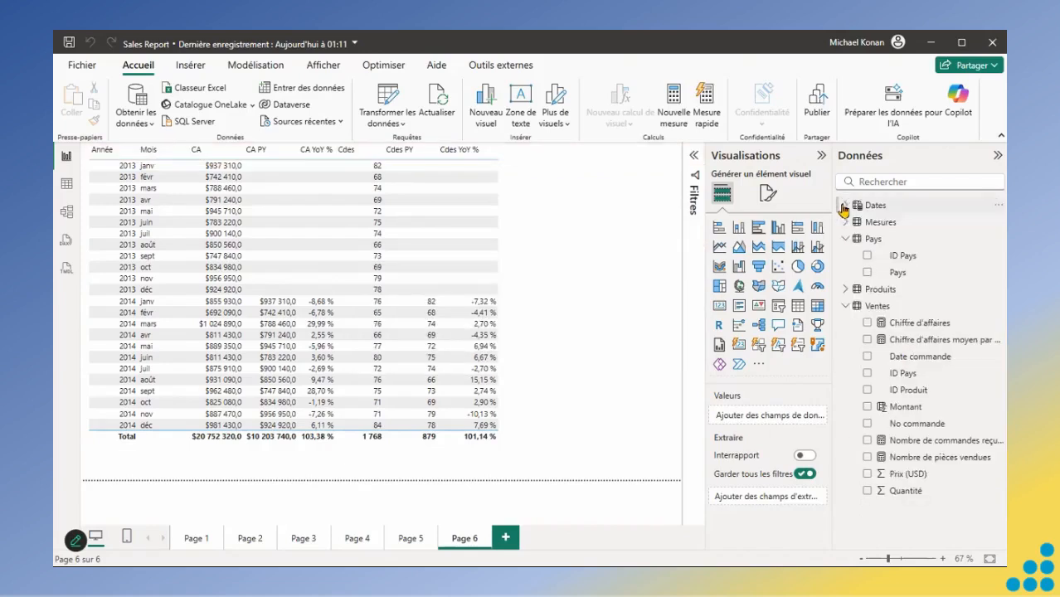
pyautogui.click(845, 306)
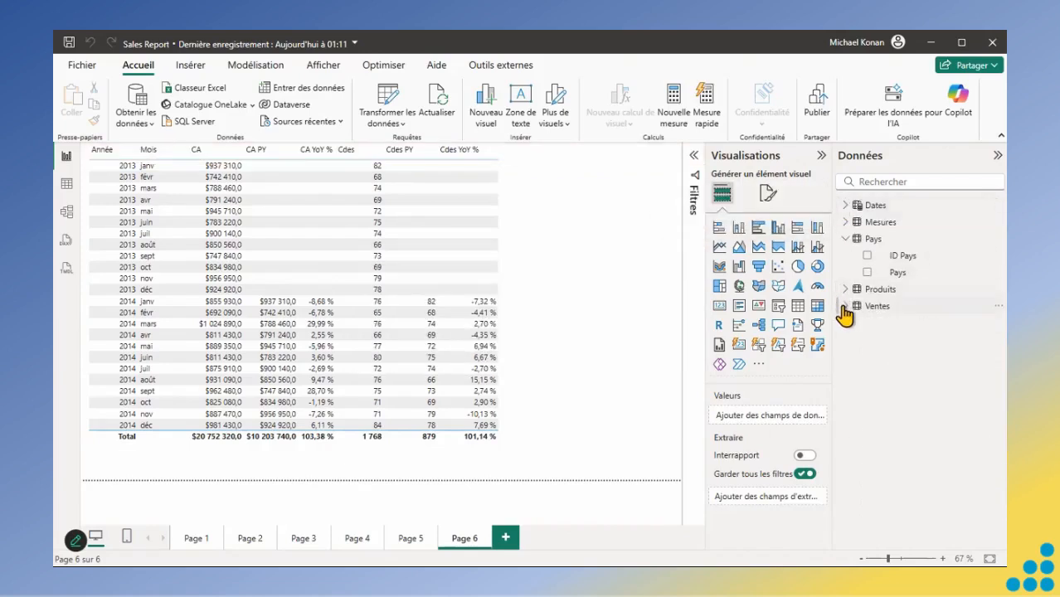
pyautogui.click(846, 239)
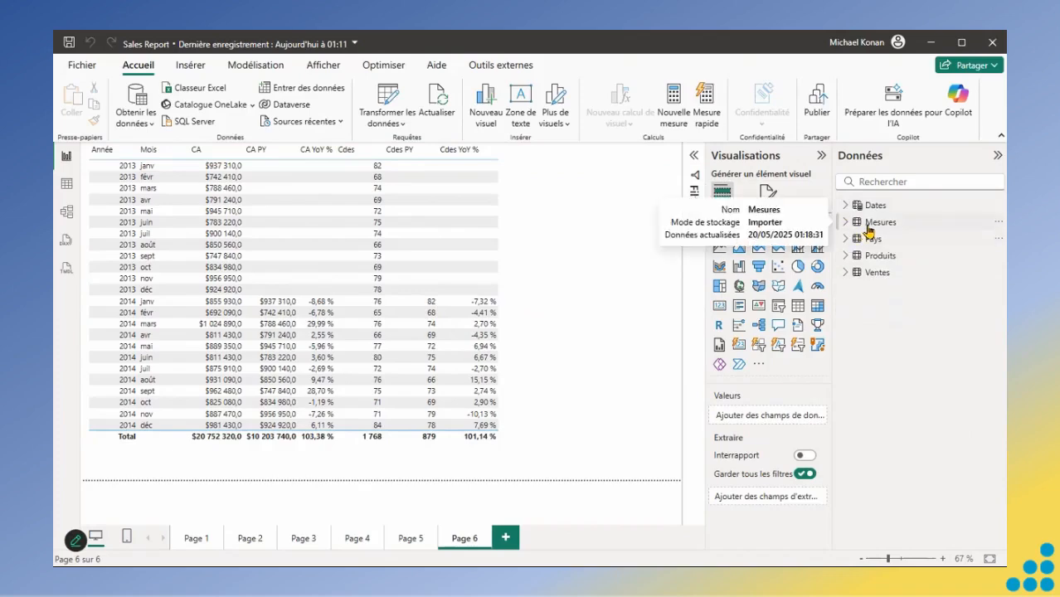
pyautogui.click(67, 185)
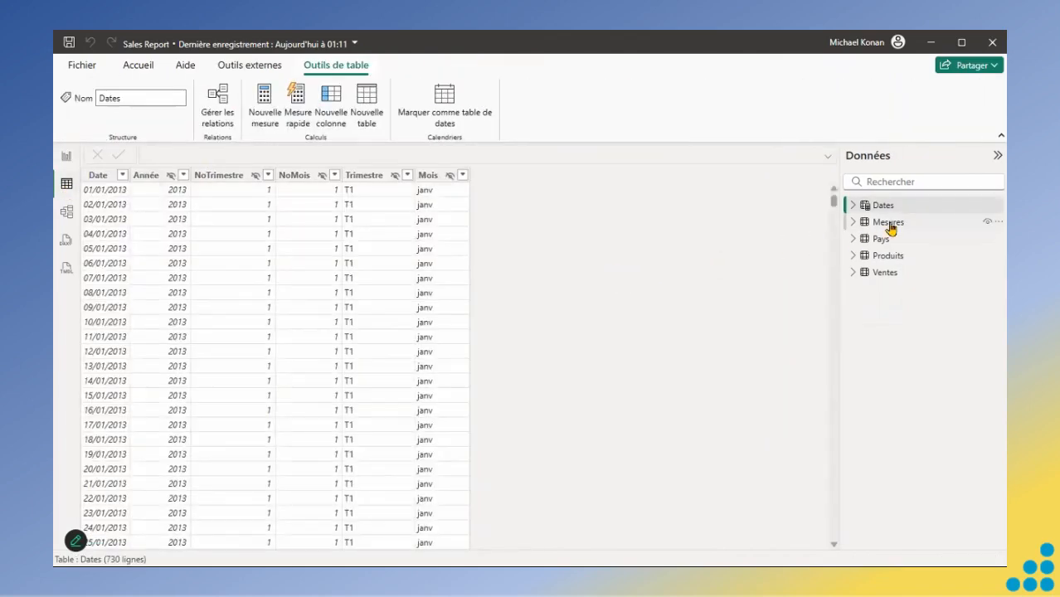
pyautogui.click(888, 224)
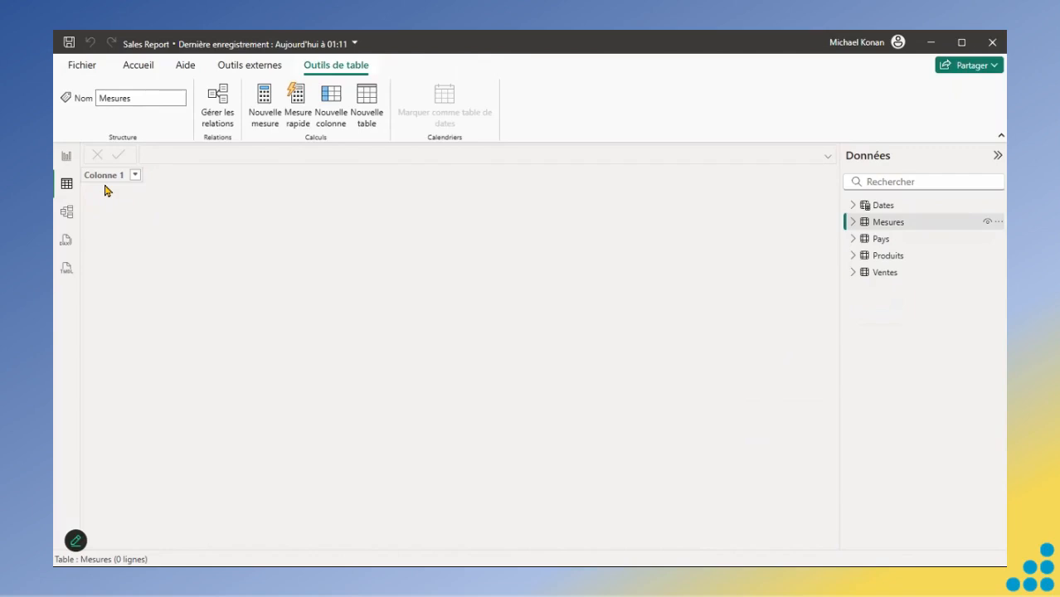
# - Change the home table of the Chiffre d'affaires PY measure to Mesures, and collapse the Dates table
pyautogui.click(850, 206)
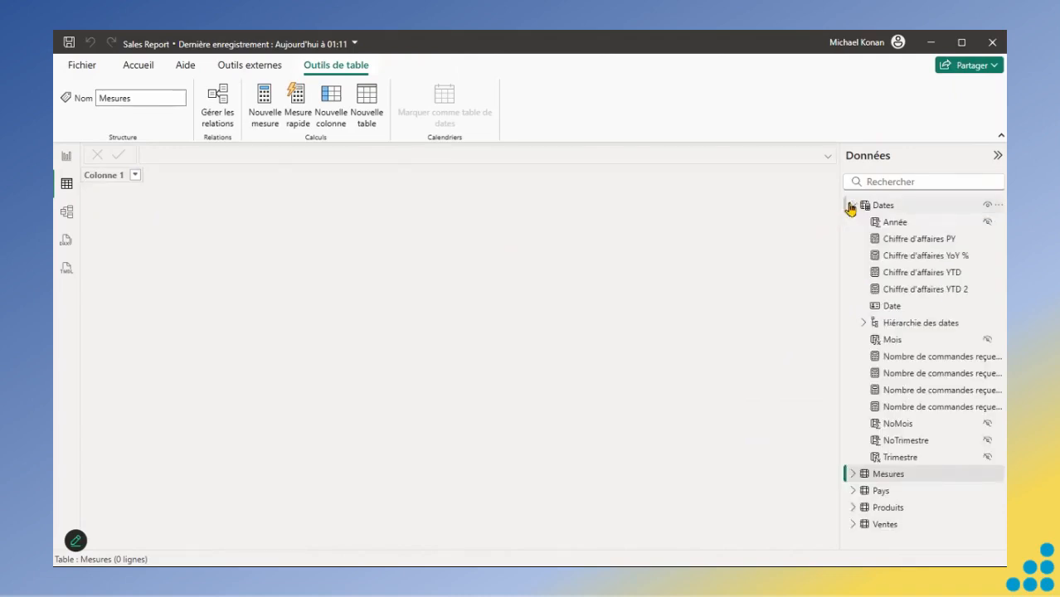
pyautogui.click(909, 242)
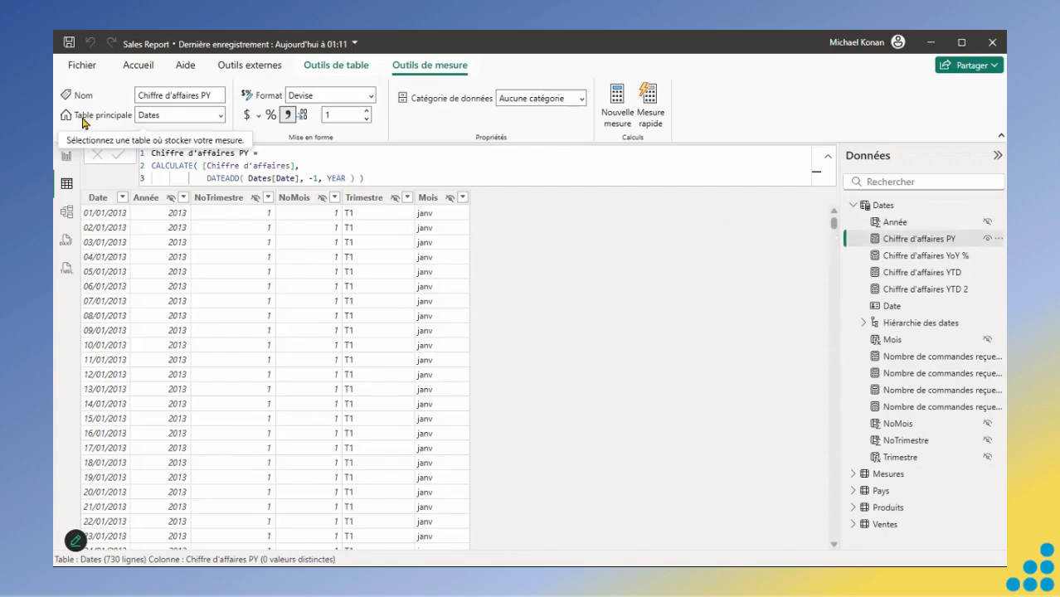
pyautogui.click(219, 117)
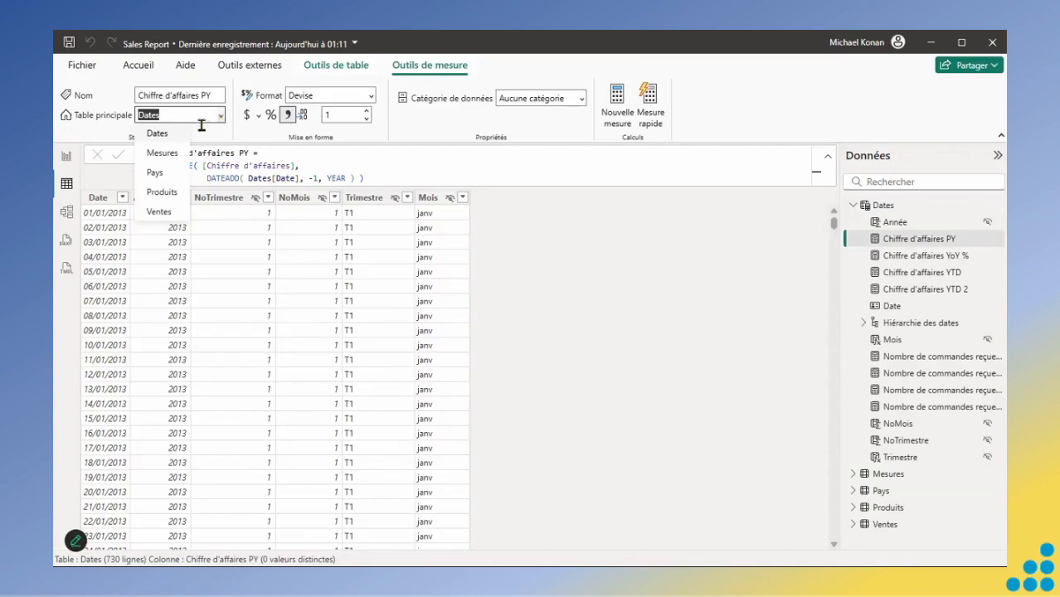
pyautogui.click(162, 154)
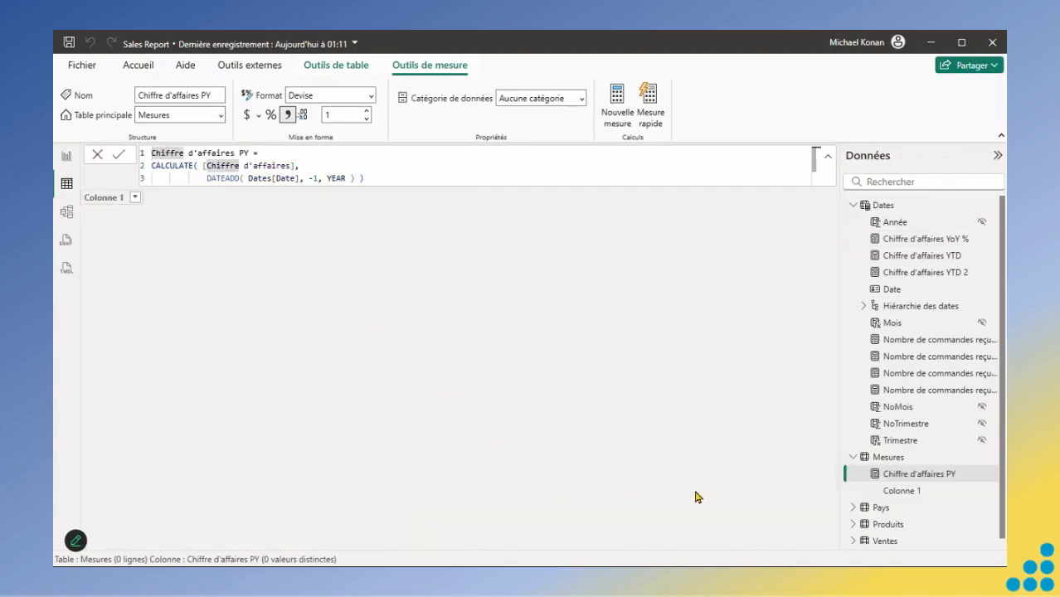
pyautogui.click(848, 206)
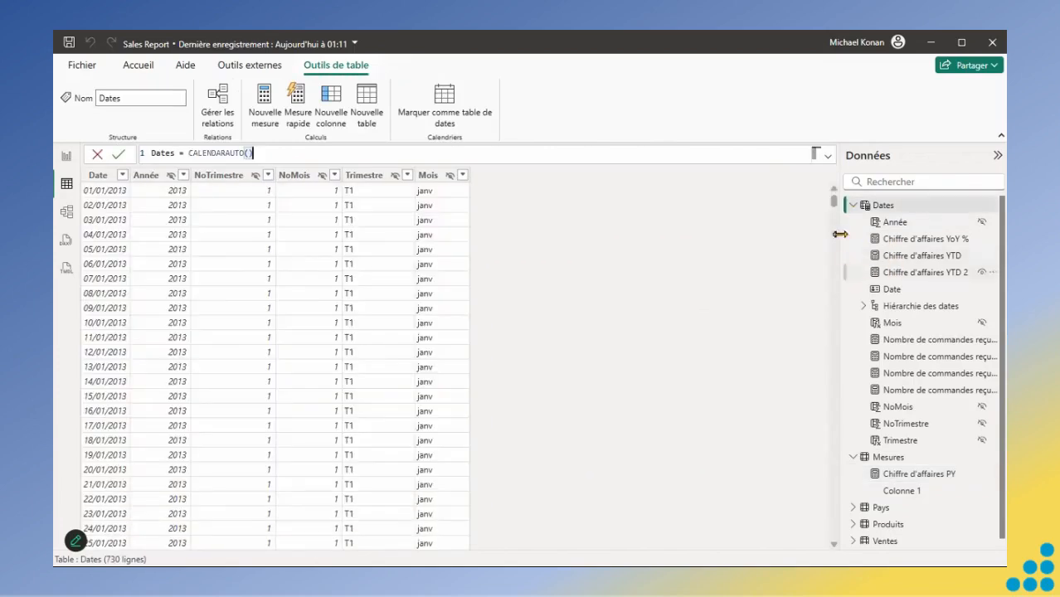
pyautogui.click(851, 208)
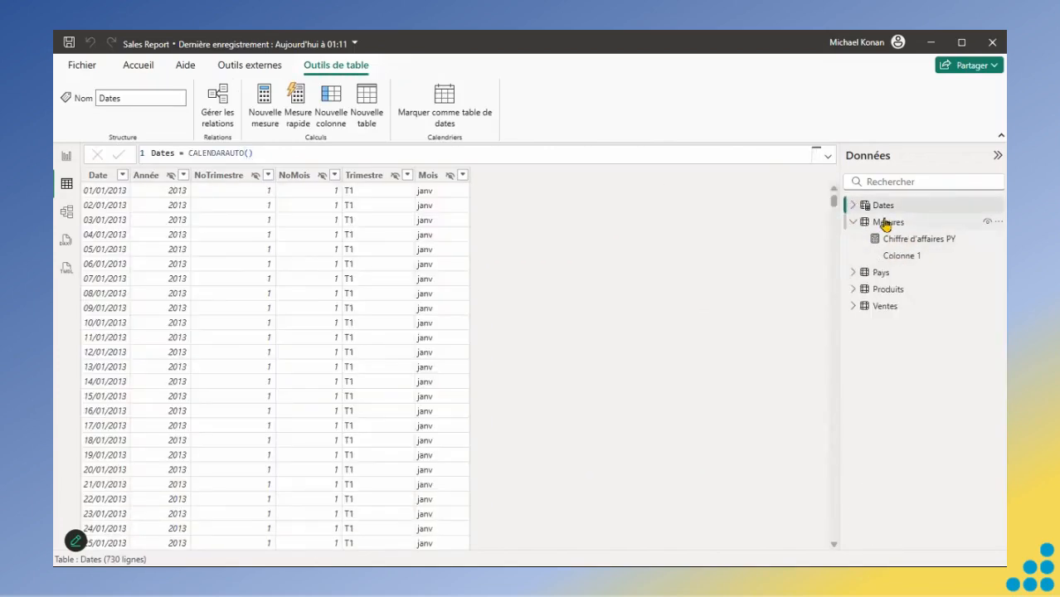
# - Delete the empty column Colonne 1 of the Mesures table from the model
pyautogui.click(886, 223)
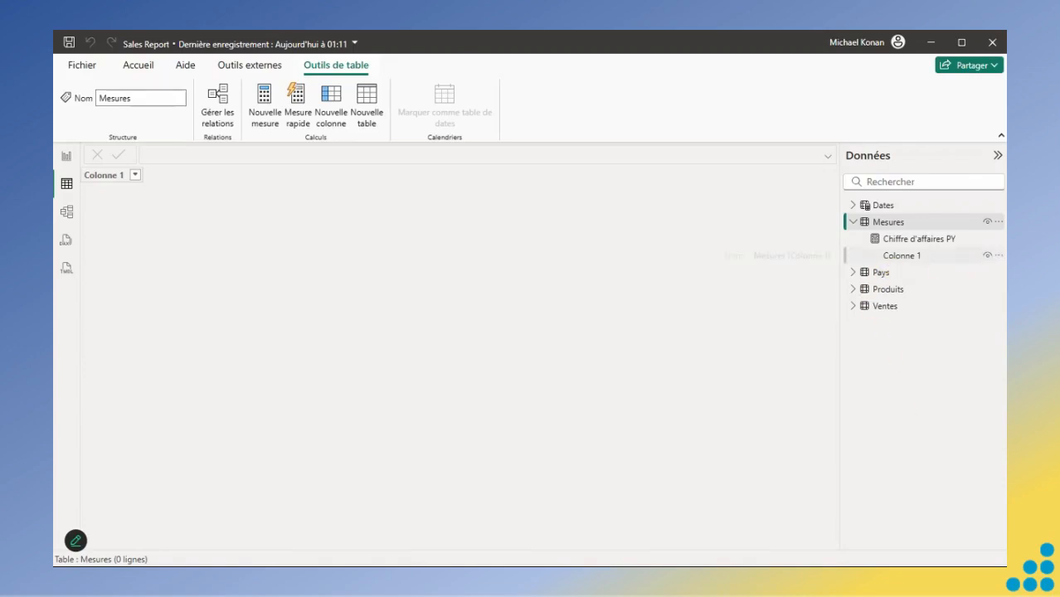
pyautogui.click(998, 255)
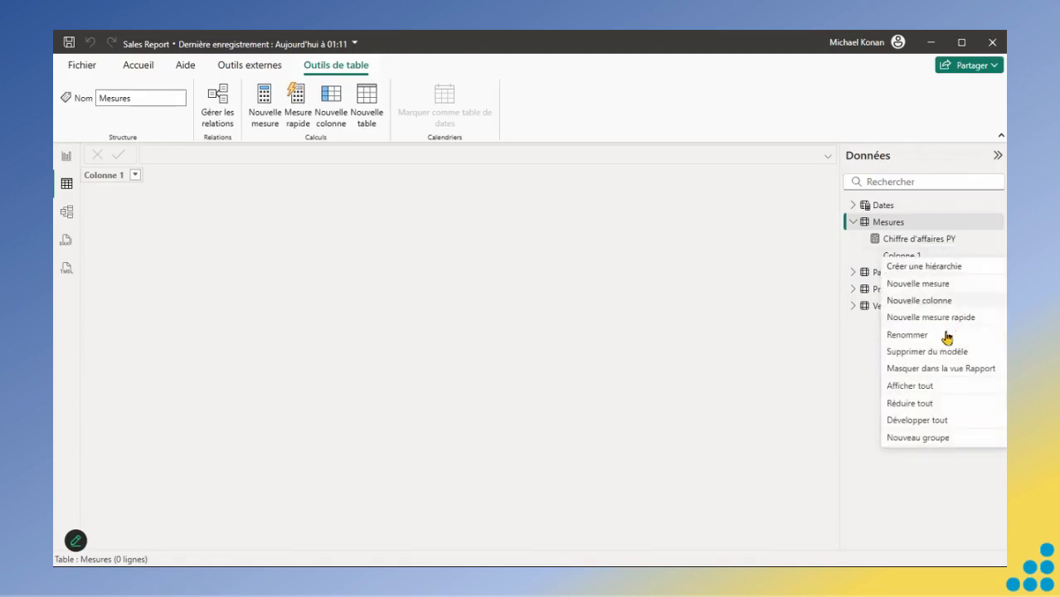
pyautogui.click(932, 352)
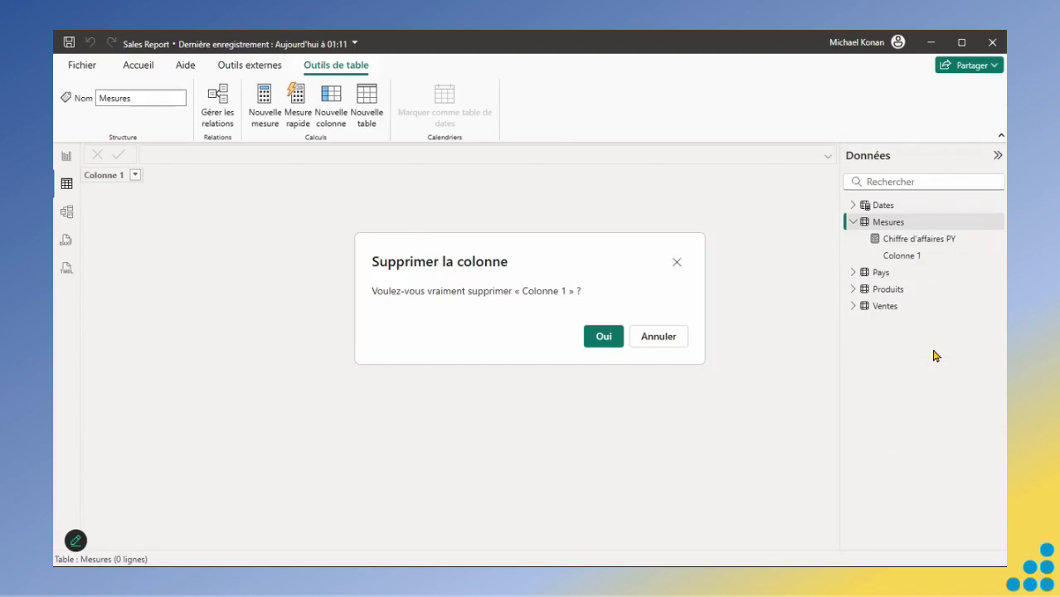
pyautogui.click(604, 337)
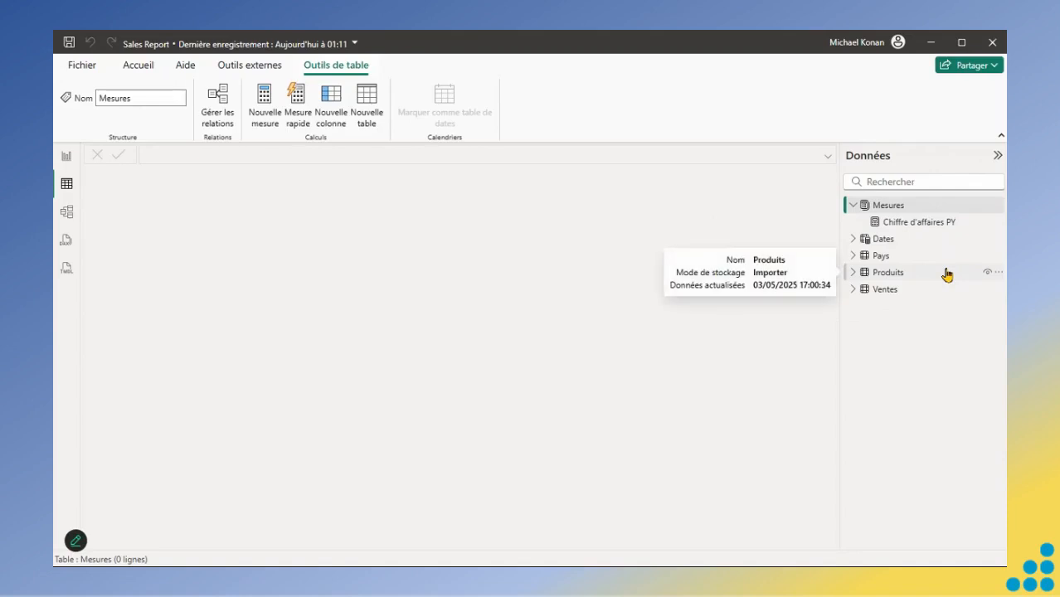
# - Set the home table of the Chiffre d'affaires YoY % measure in the Dates table to Mesures
pyautogui.click(850, 239)
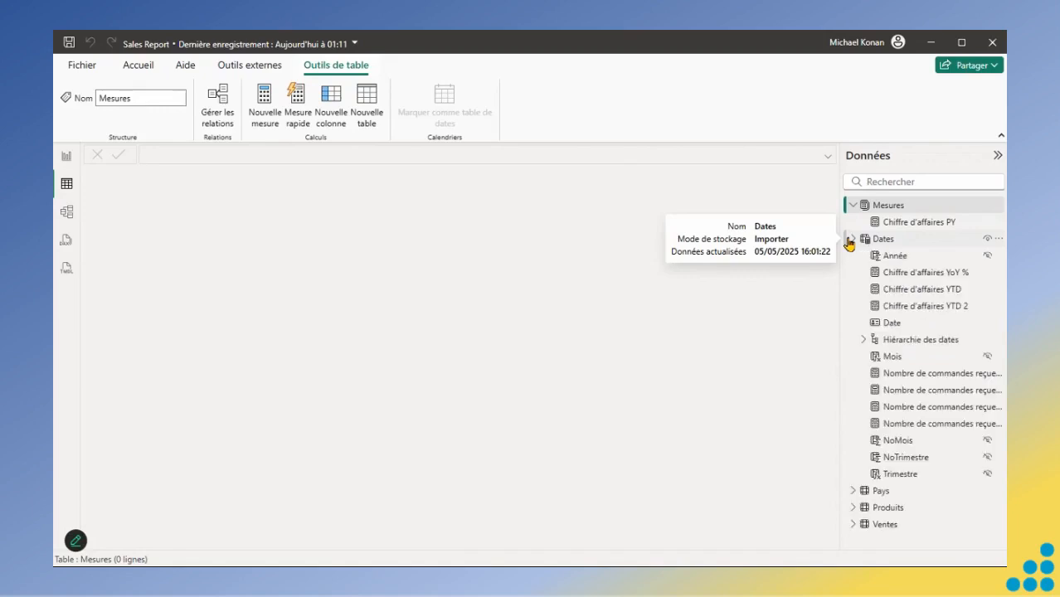
pyautogui.click(916, 277)
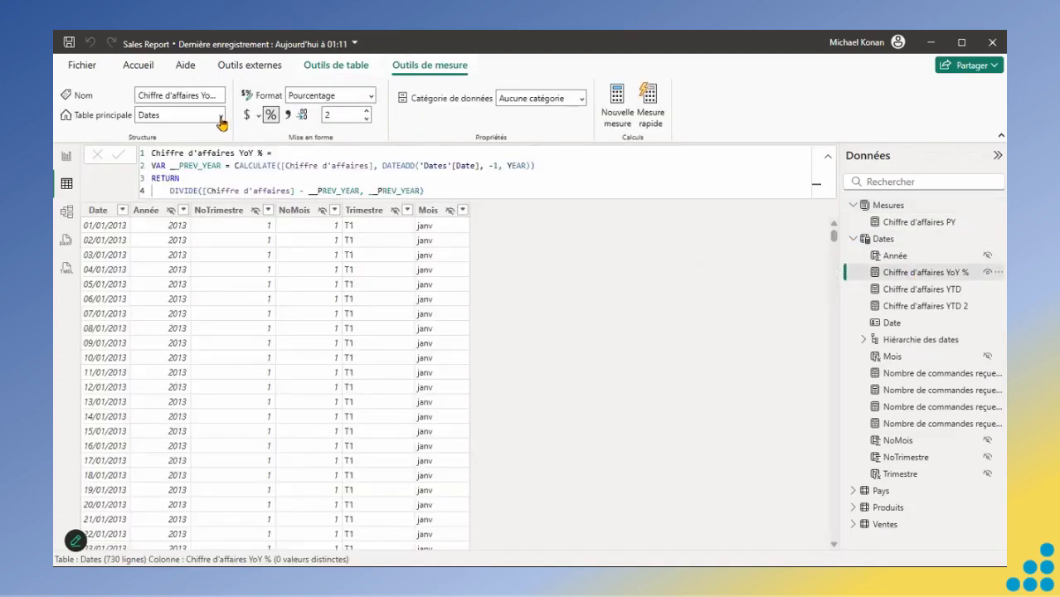
pyautogui.click(220, 117)
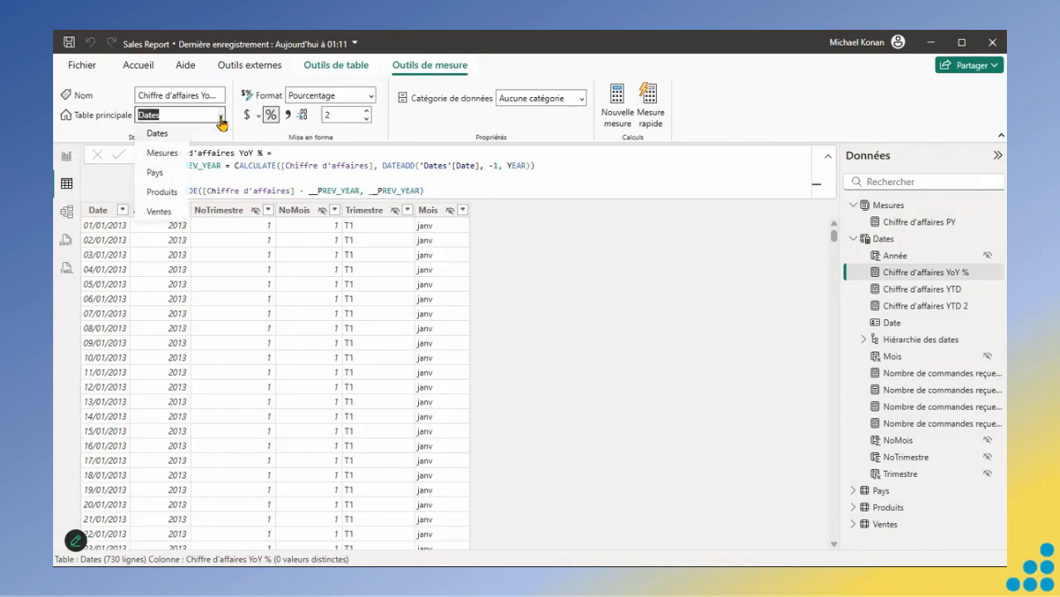
pyautogui.click(163, 153)
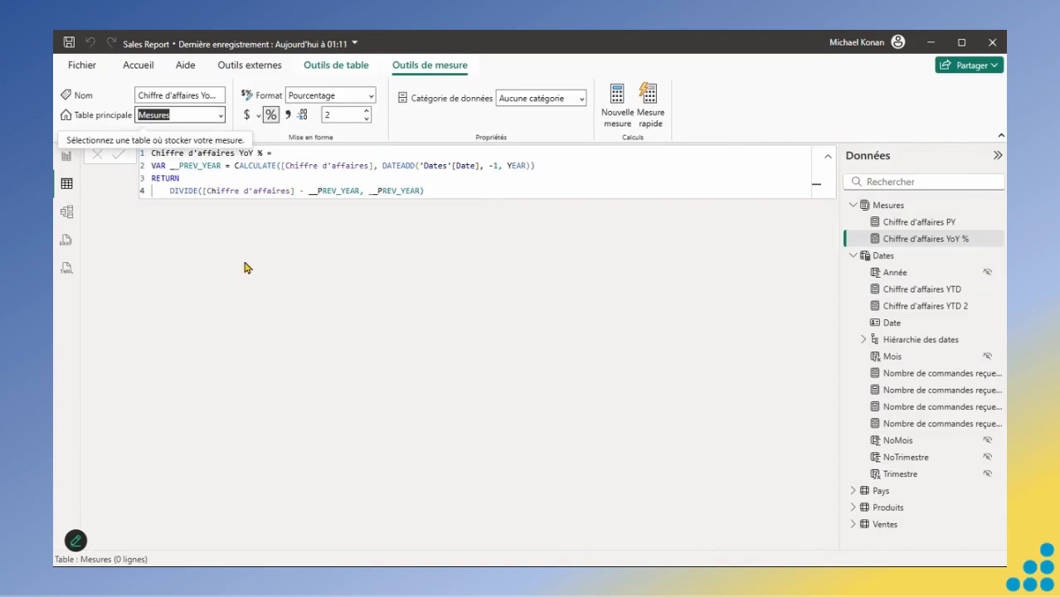
# - In Model view, select all measures from Chiffre d'affaires through Nombre de pièces vendues and assign Mesures as their home table
pyautogui.click(67, 216)
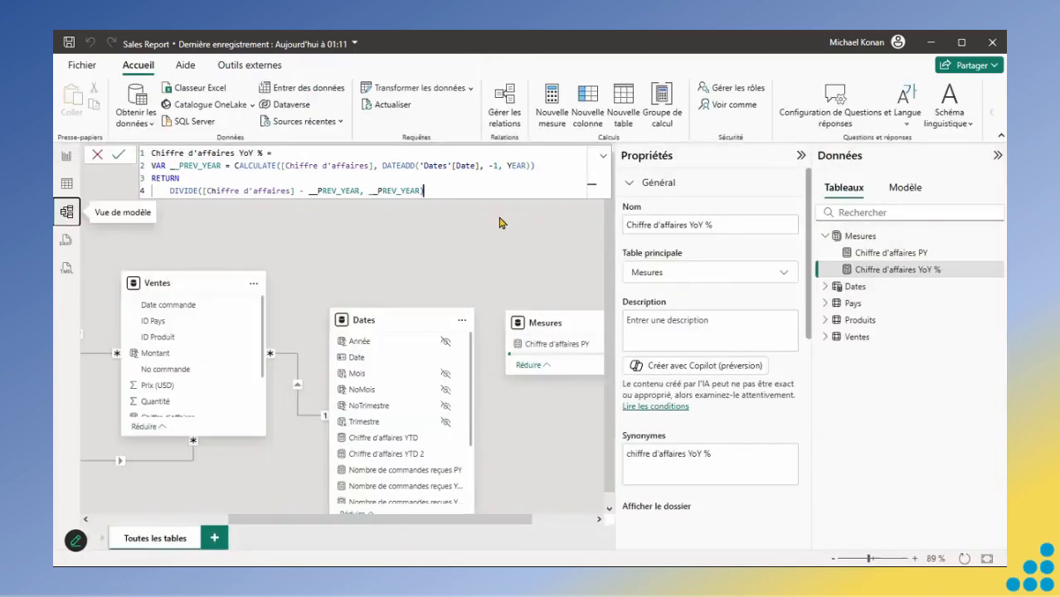
pyautogui.click(906, 189)
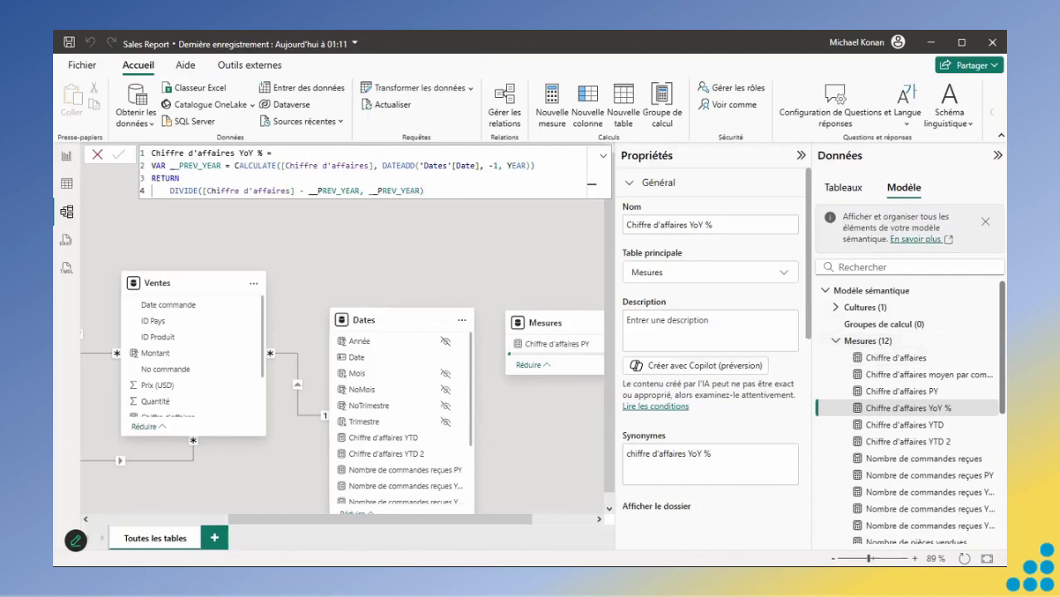
pyautogui.scroll(-3, 908, 414)
pyautogui.scroll(1, 908, 415)
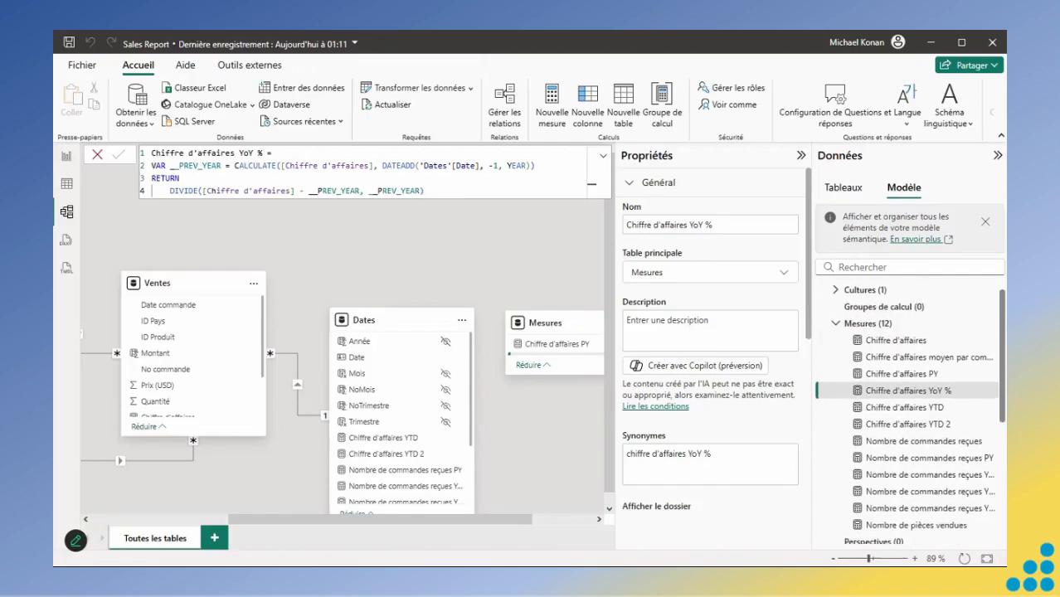
pyautogui.click(893, 341)
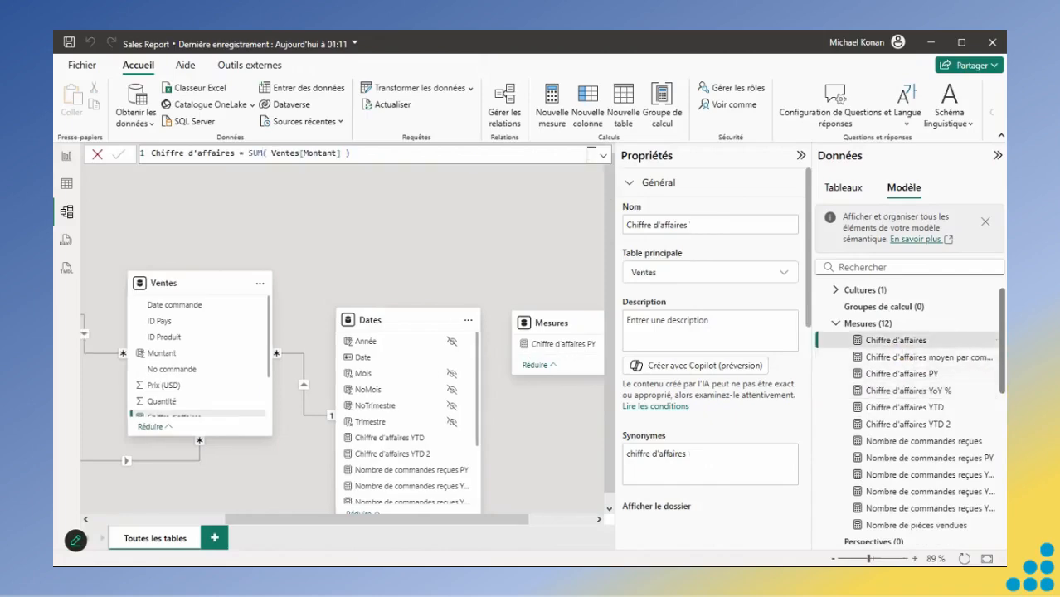
pyautogui.scroll(-3, 921, 398)
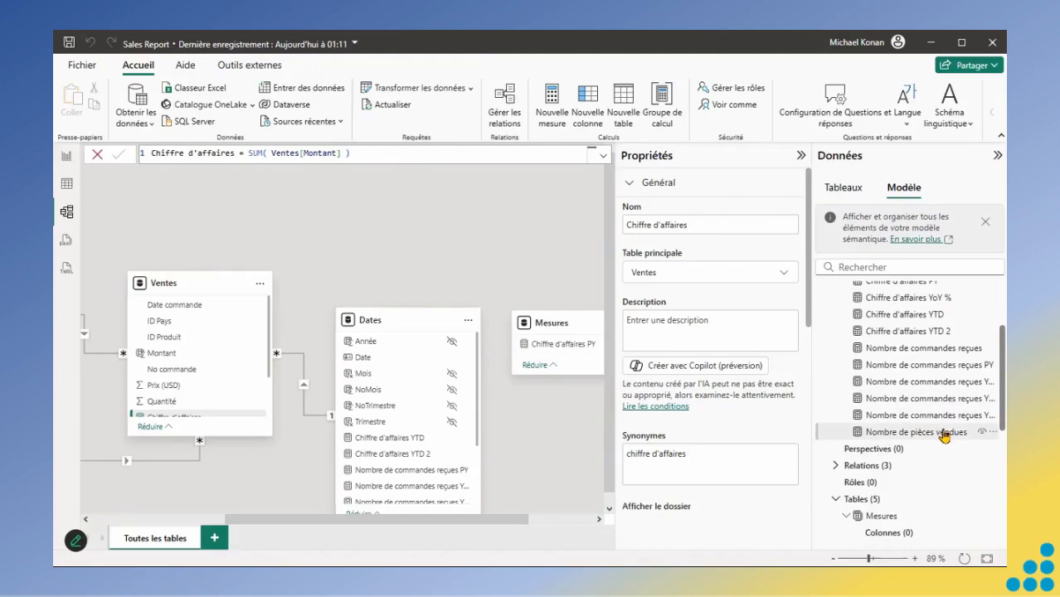
pyautogui.keyDown('shift'); pyautogui.click(943, 432); pyautogui.keyUp('shift')
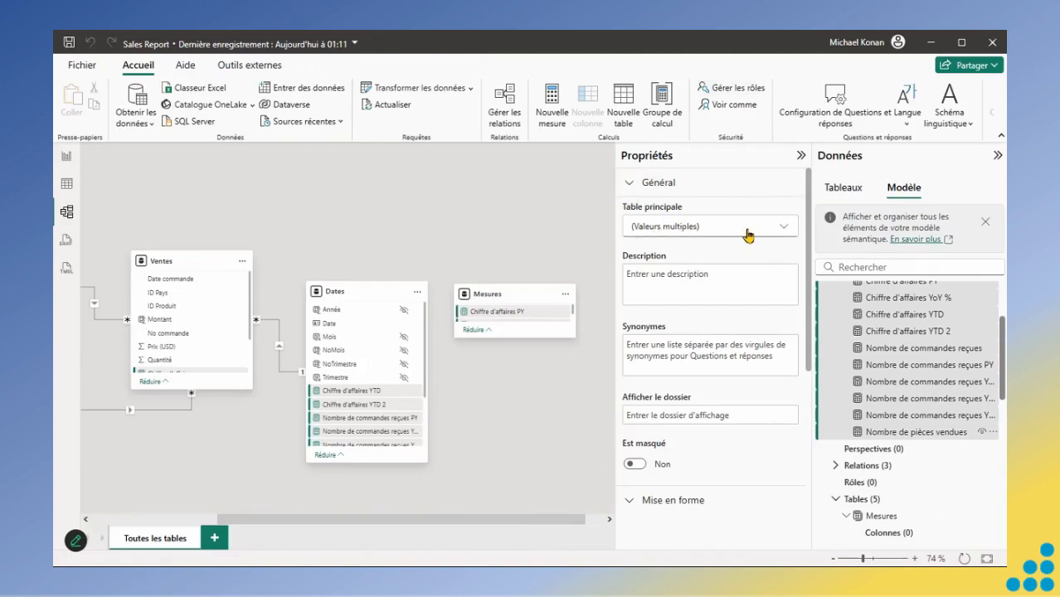
pyautogui.click(784, 232)
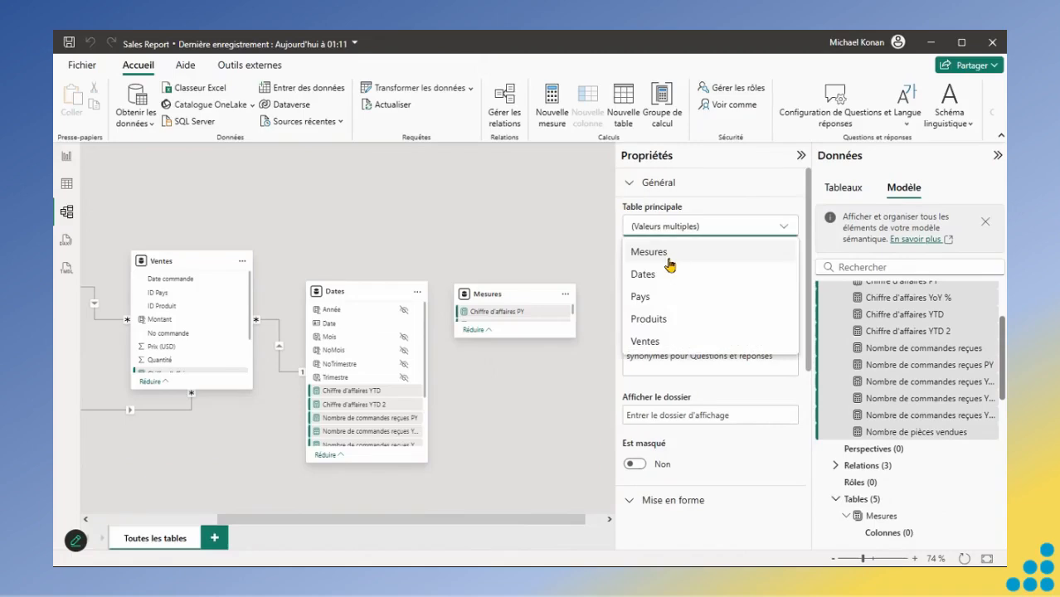
pyautogui.click(669, 259)
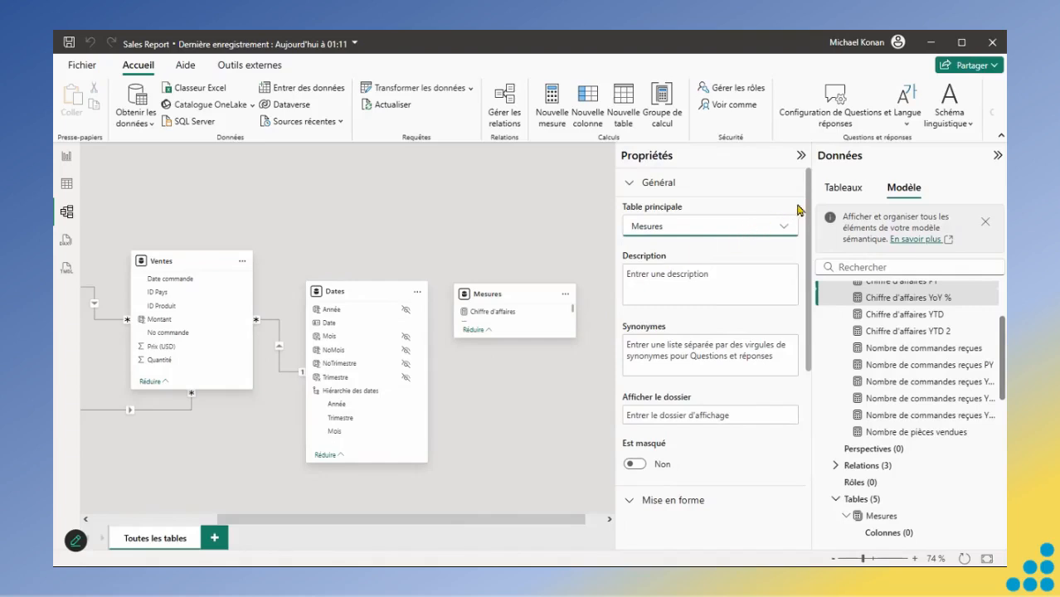
# - Check the measures grouped under the Mesures table in the model's table list and in Report view with a wider data pane
pyautogui.click(831, 193)
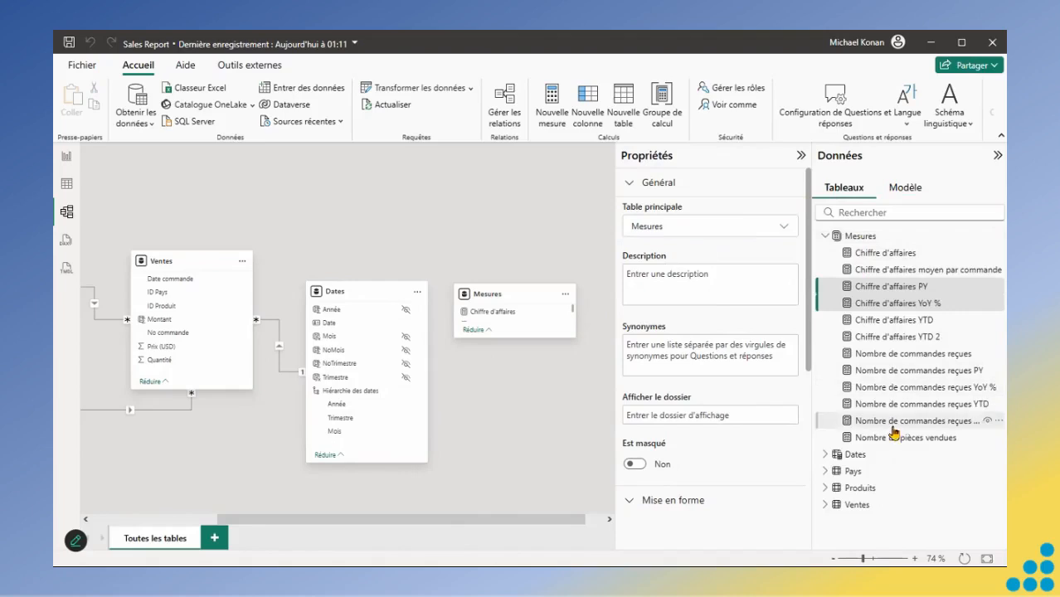
pyautogui.click(67, 158)
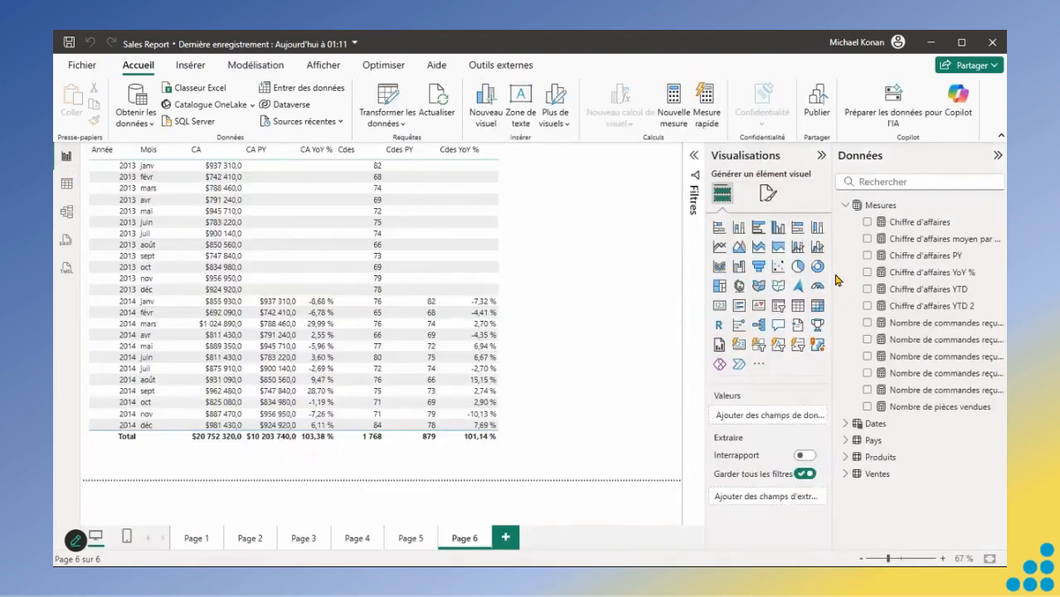
pyautogui.moveTo(833, 246); pyautogui.dragTo(784, 246)
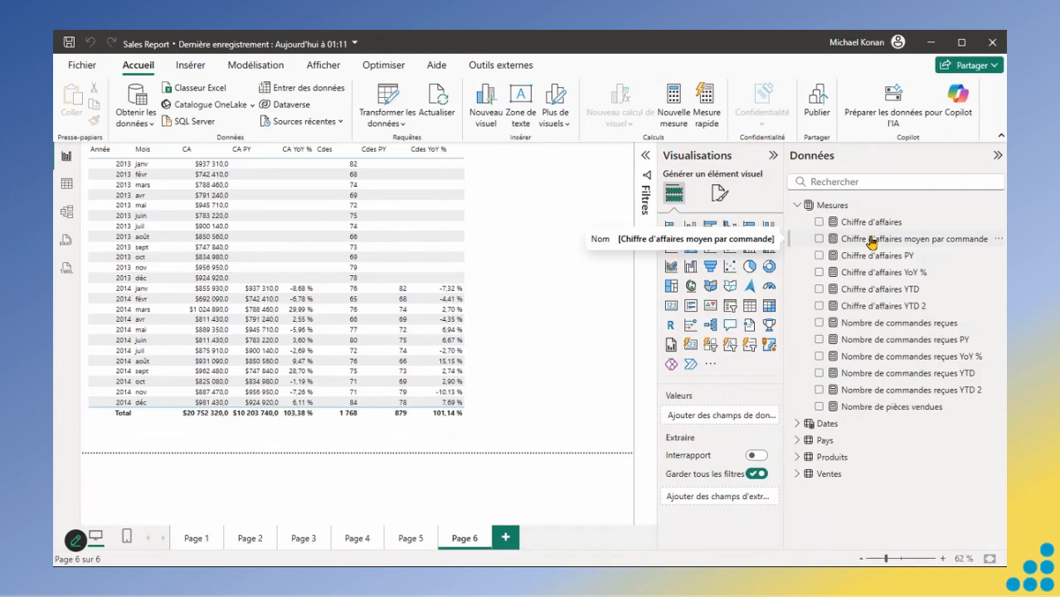
pyautogui.click(823, 212)
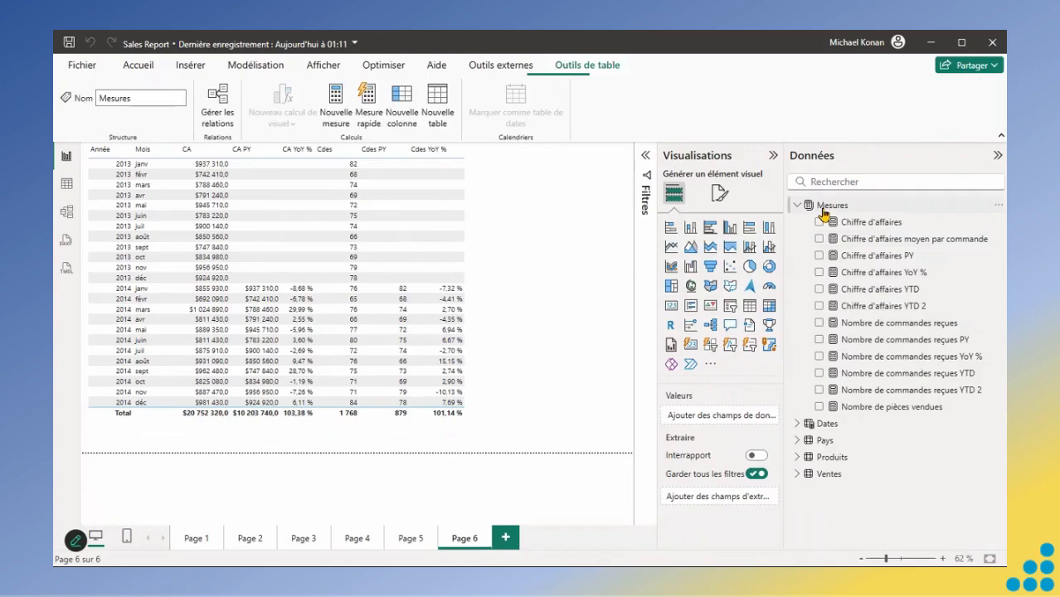